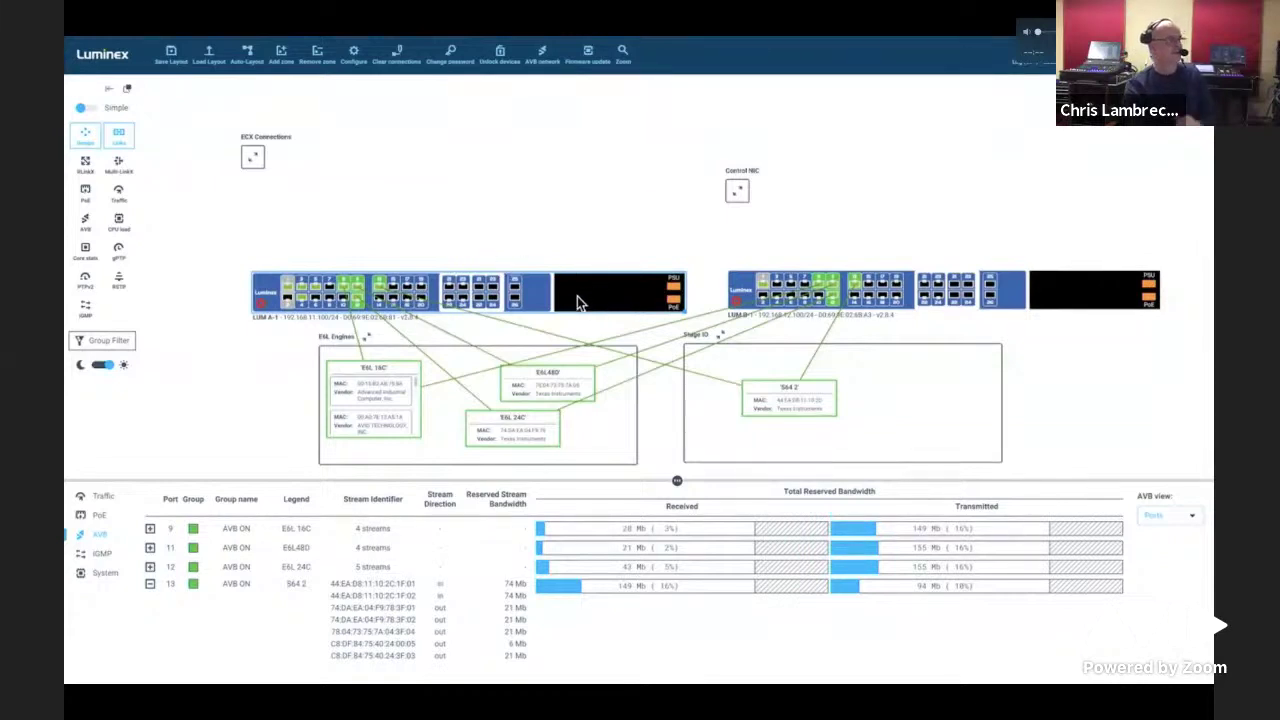
Open the web configuration page of the LUM A-1 switch and log in with the username admin.
{"action": "double_click", "coordinate": [578, 300]}
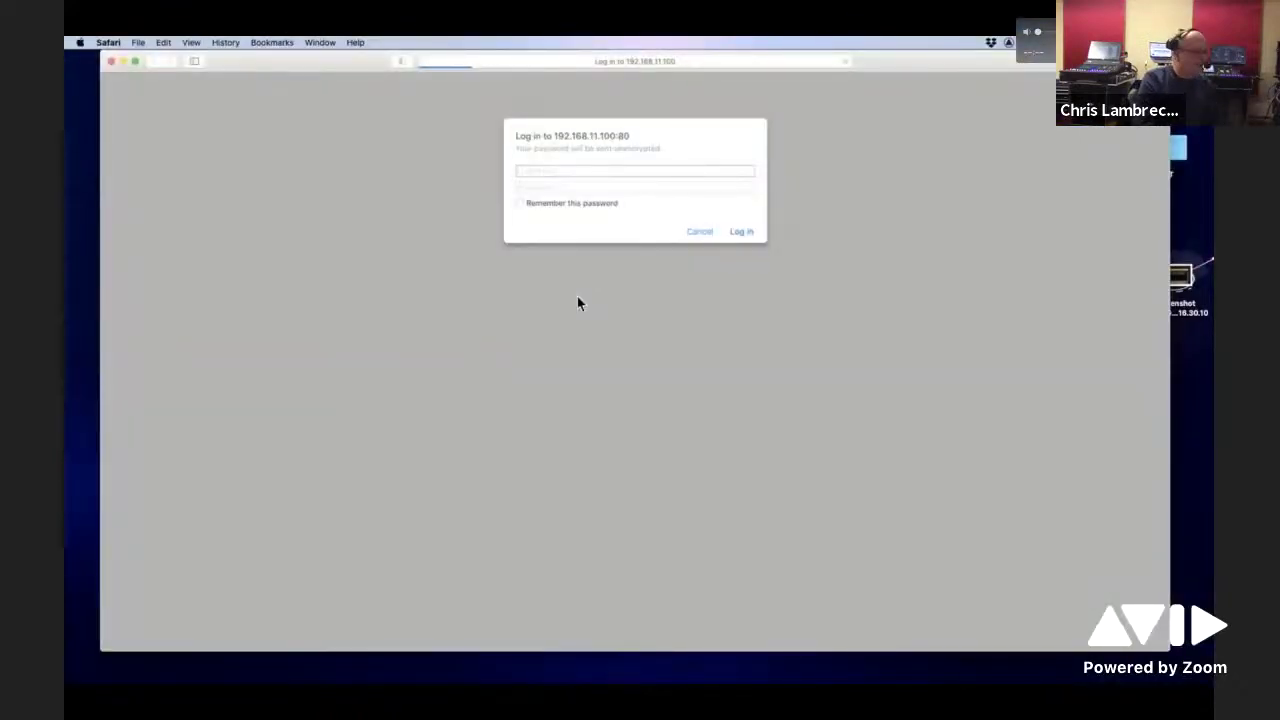
{"action": "type", "text": "a"}
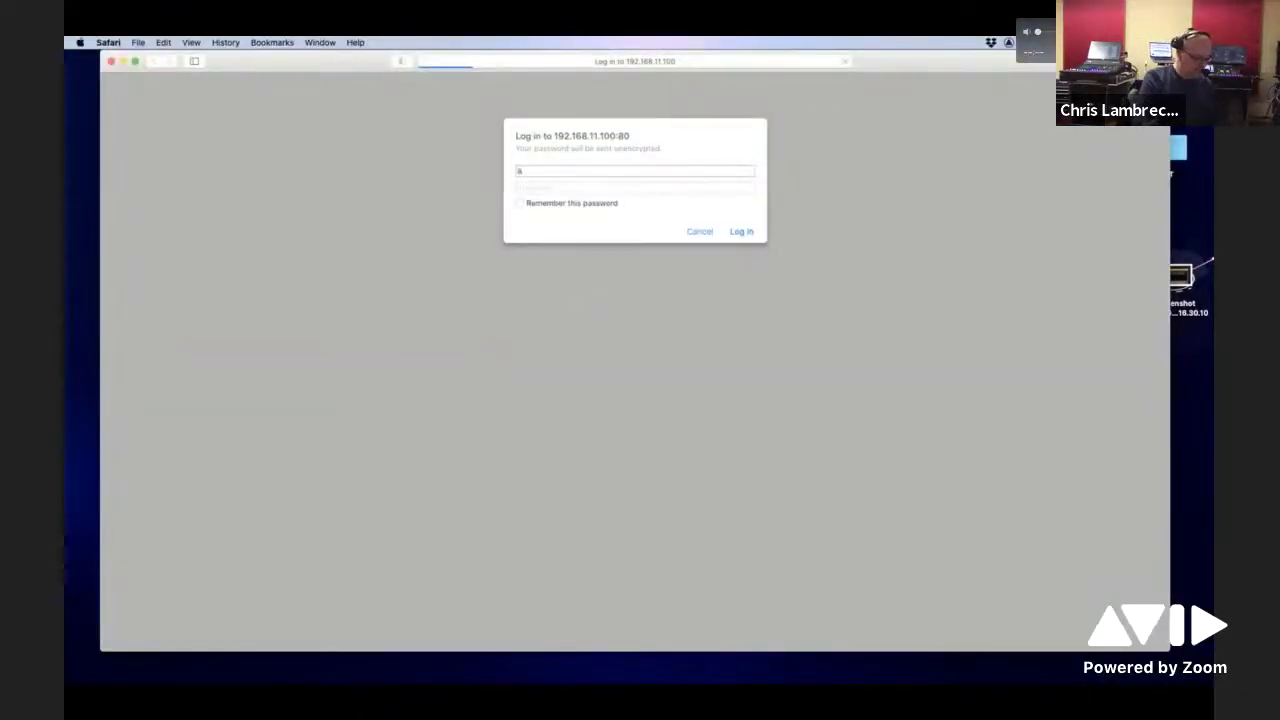
{"action": "type", "text": "dmin"}
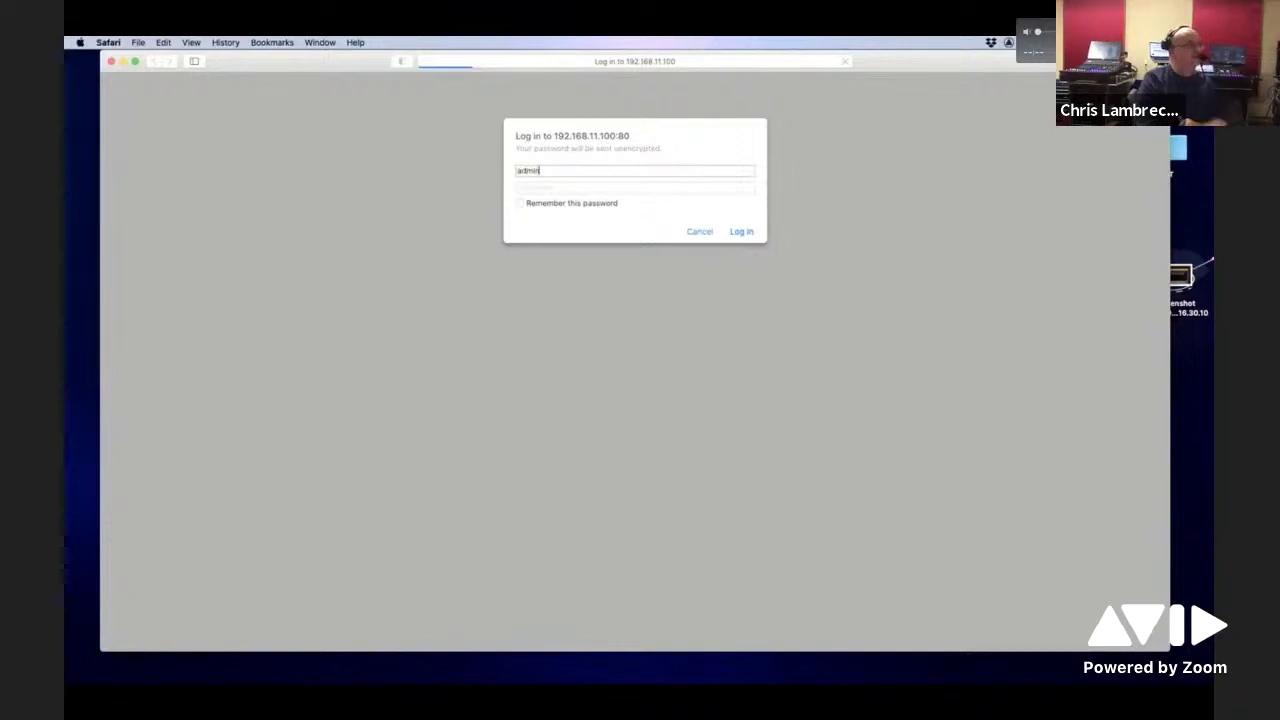
{"action": "key", "text": "Return"}
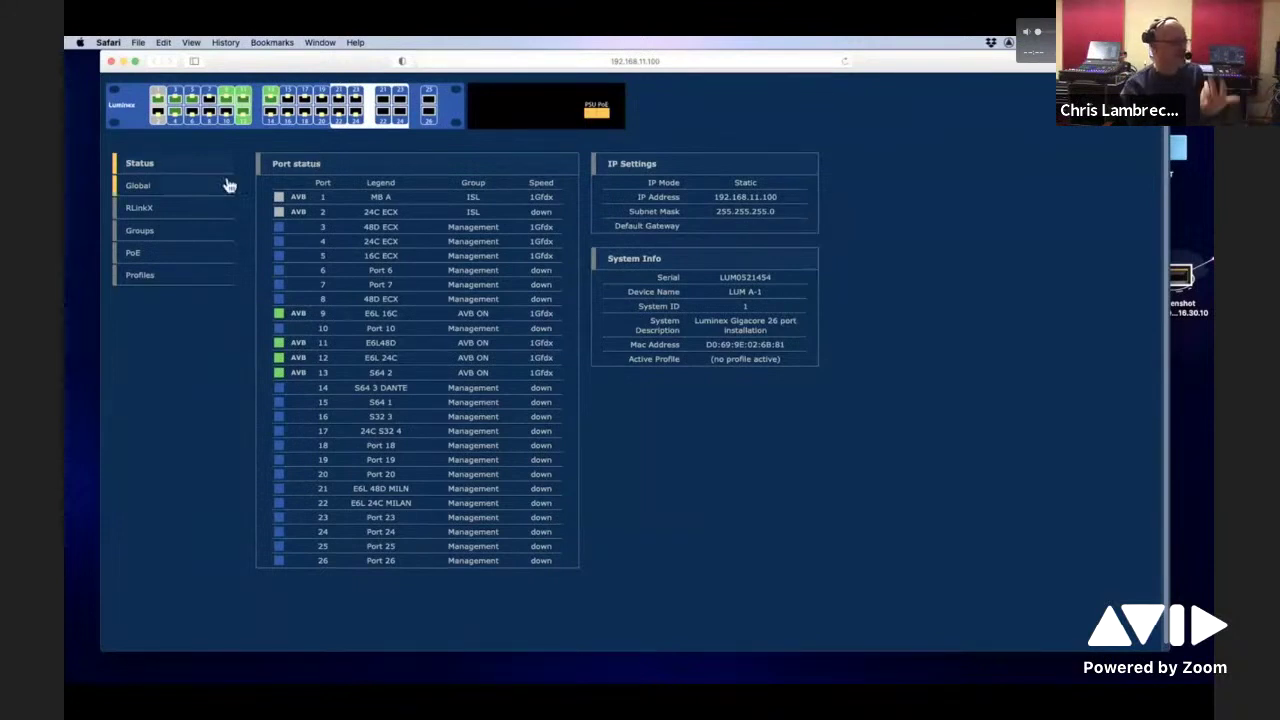
Examine the switch's global device settings and the advanced IGMP, PTP and AVB settings of group 3 (AVB ON).
{"action": "left_click", "coordinate": [142, 187]}
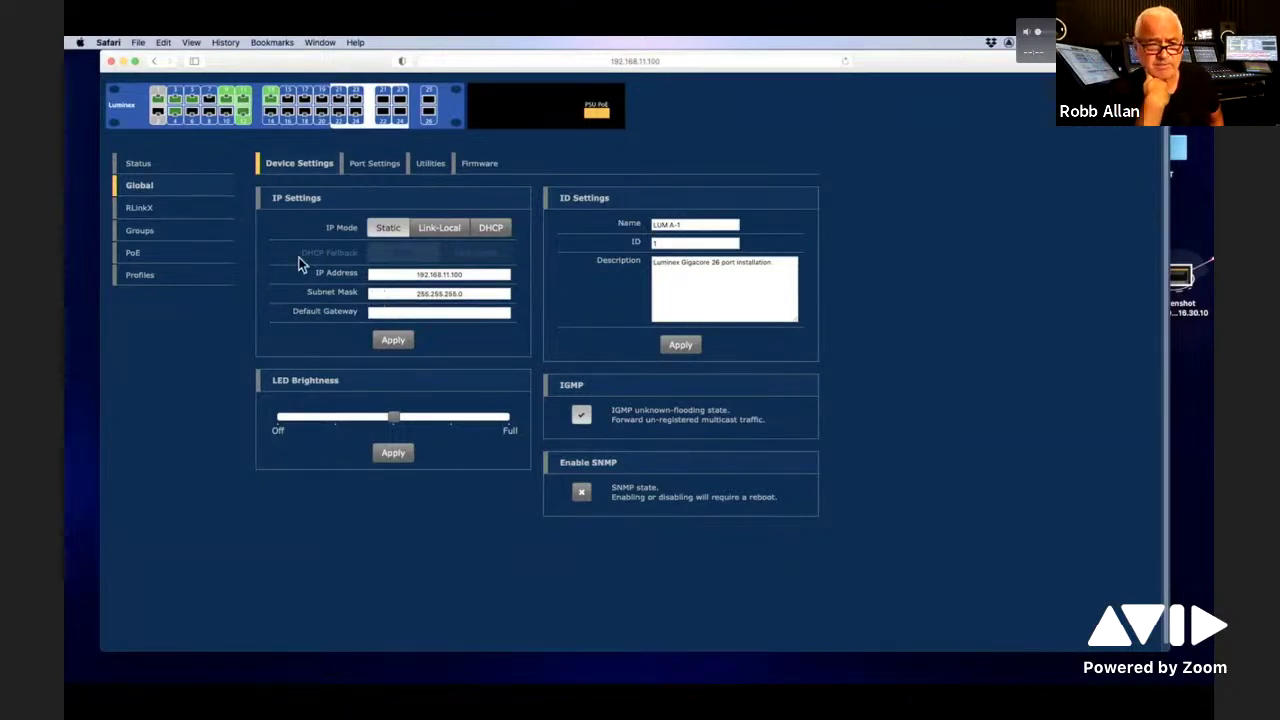
{"action": "left_click", "coordinate": [146, 239]}
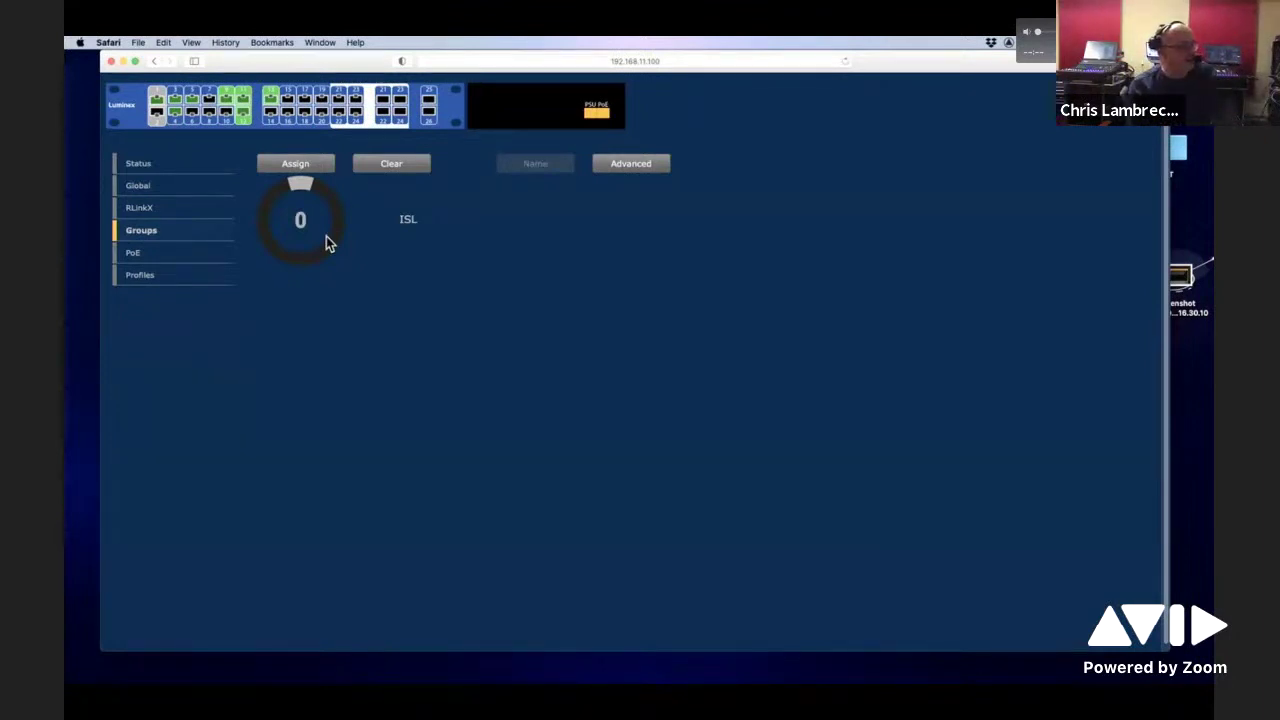
{"action": "mouse_move", "coordinate": [303, 184]}
{"action": "left_mouse_down"}
{"action": "mouse_move", "coordinate": [276, 198]}
{"action": "mouse_move", "coordinate": [309, 186]}
{"action": "mouse_move", "coordinate": [337, 217]}
{"action": "mouse_move", "coordinate": [314, 187]}
{"action": "mouse_move", "coordinate": [340, 210]}
{"action": "mouse_move", "coordinate": [330, 195]}
{"action": "left_mouse_up"}
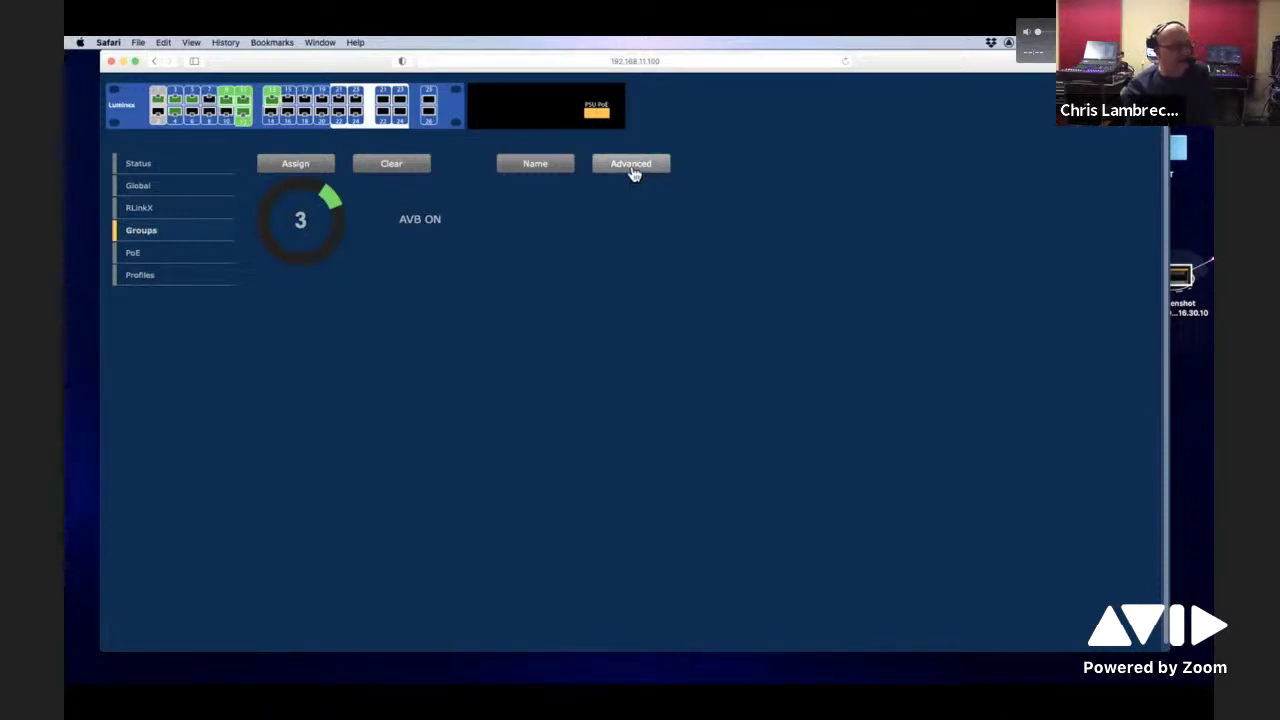
{"action": "left_click", "coordinate": [632, 168]}
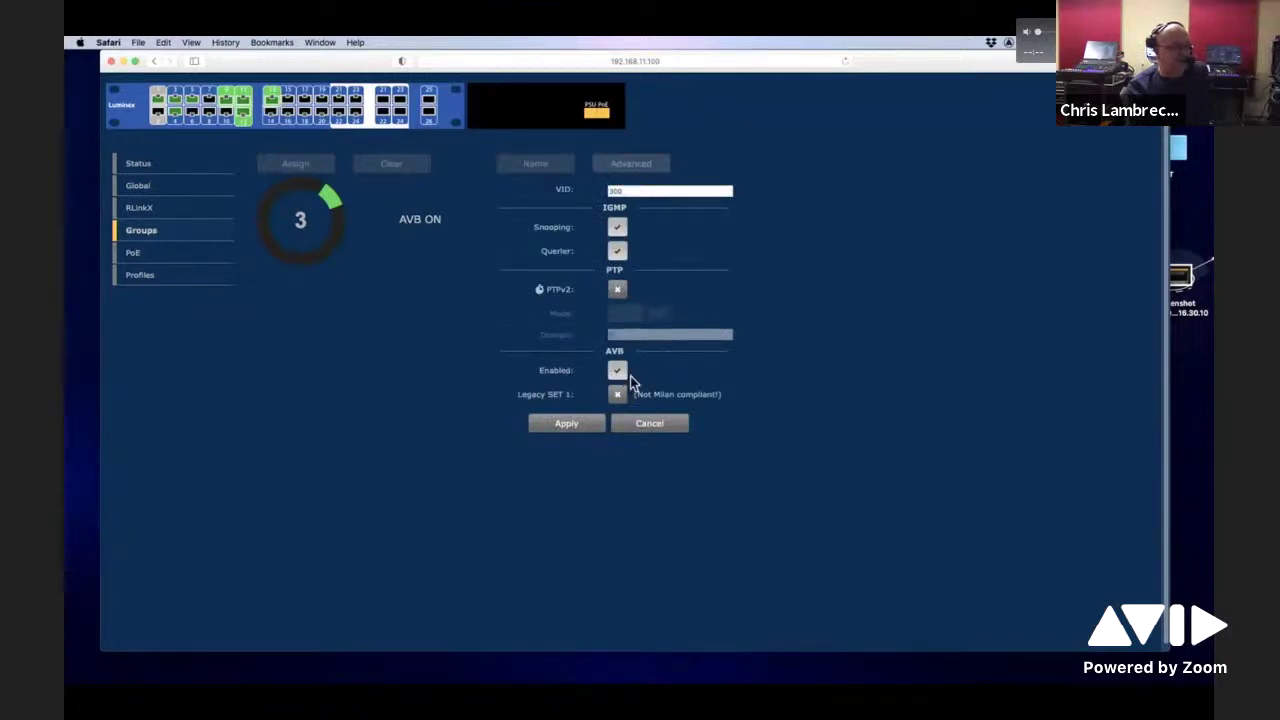
{"action": "left_click", "coordinate": [664, 430]}
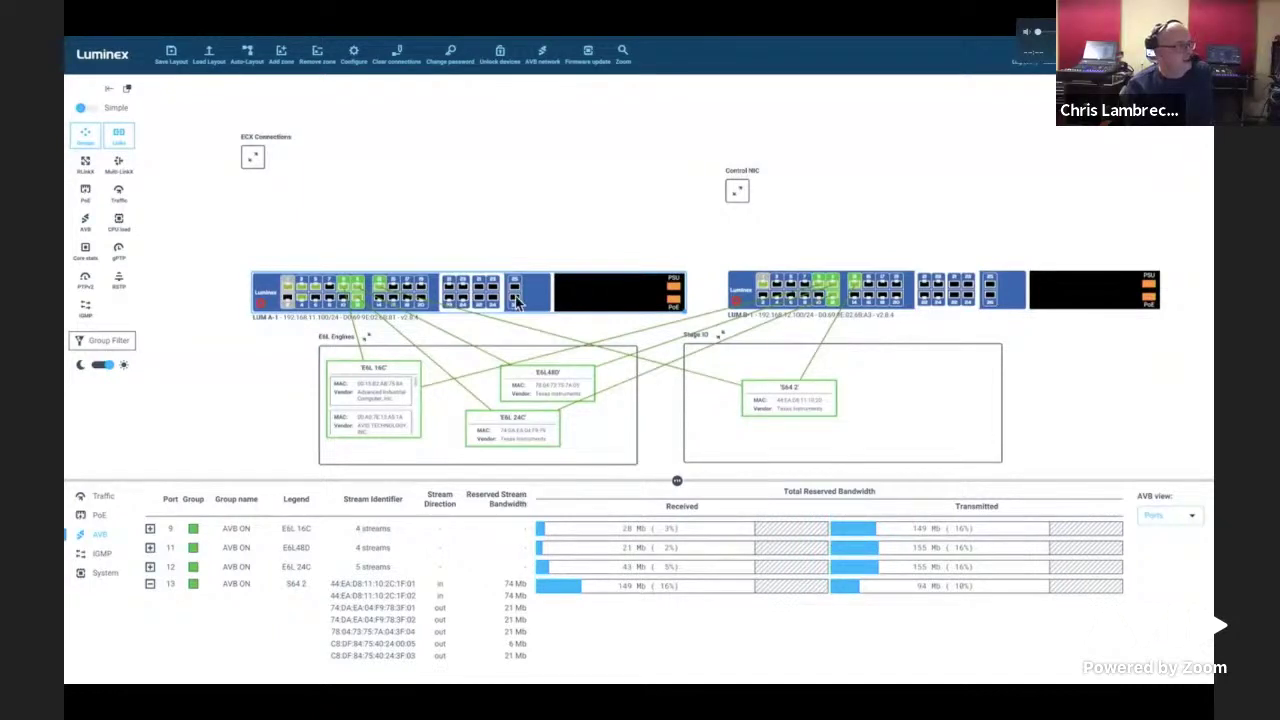
Assign two more ports on each switch, next to the existing AVB ports, to group 3 (AVB ON).
{"action": "left_click_drag", "start_coordinate": [534, 209], "coordinate": [527, 178]}
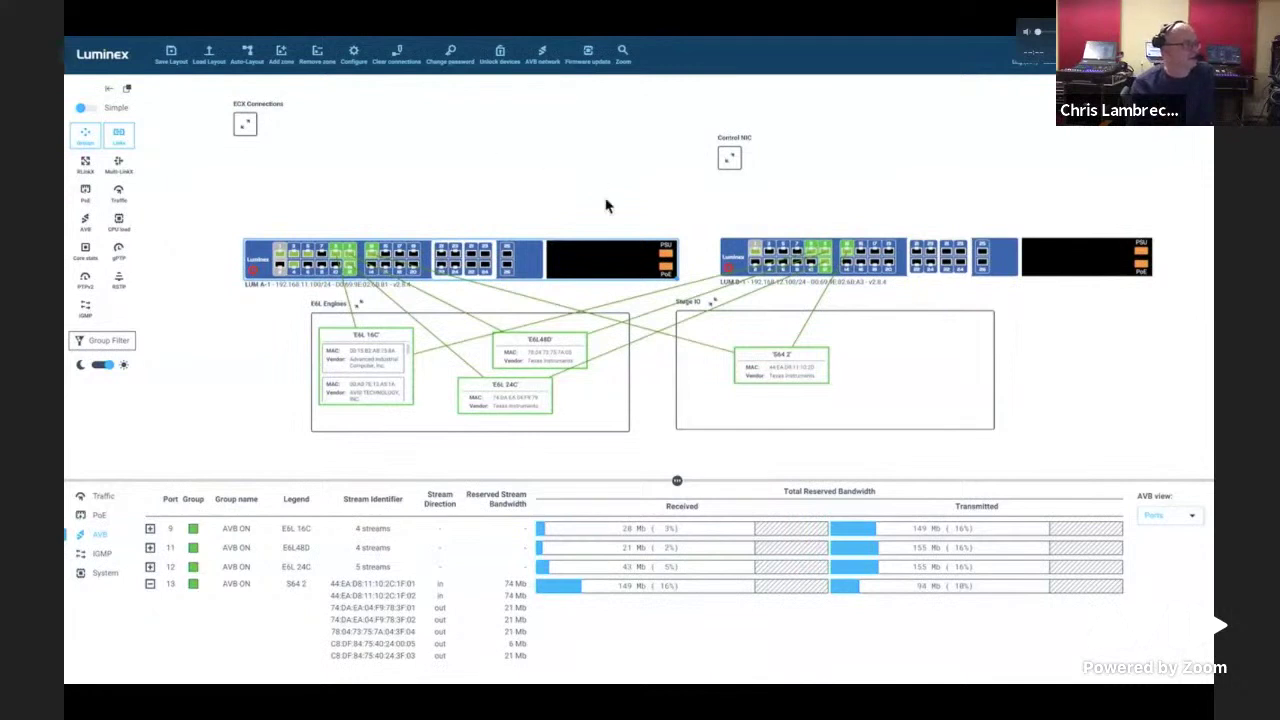
{"action": "left_click", "coordinate": [353, 52]}
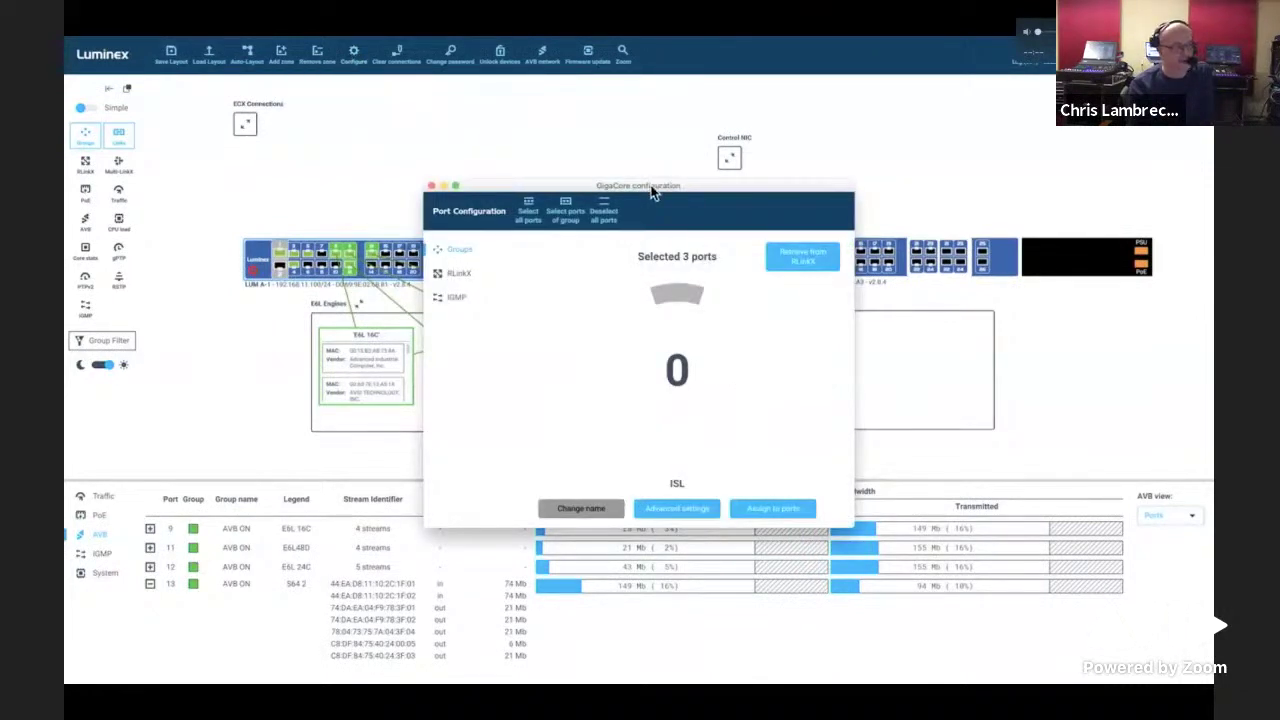
{"action": "left_click_drag", "start_coordinate": [651, 193], "coordinate": [830, 323]}
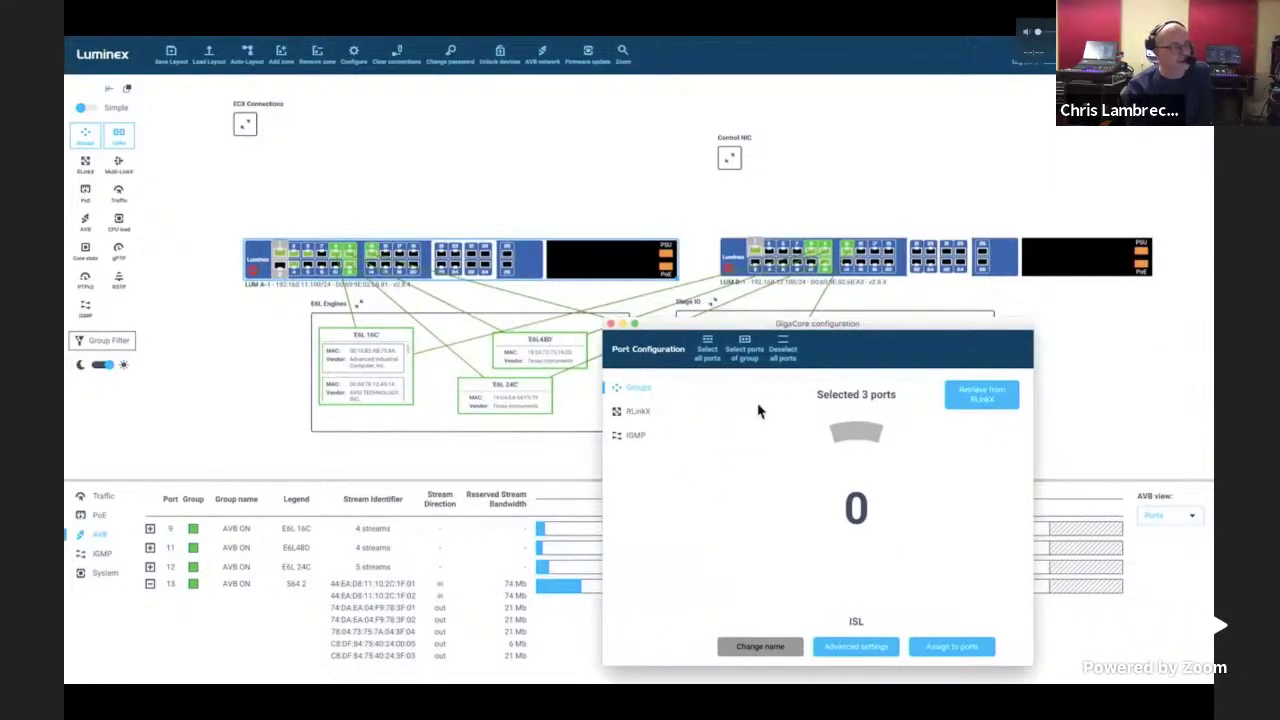
{"action": "left_click_drag", "start_coordinate": [856, 436], "coordinate": [920, 479]}
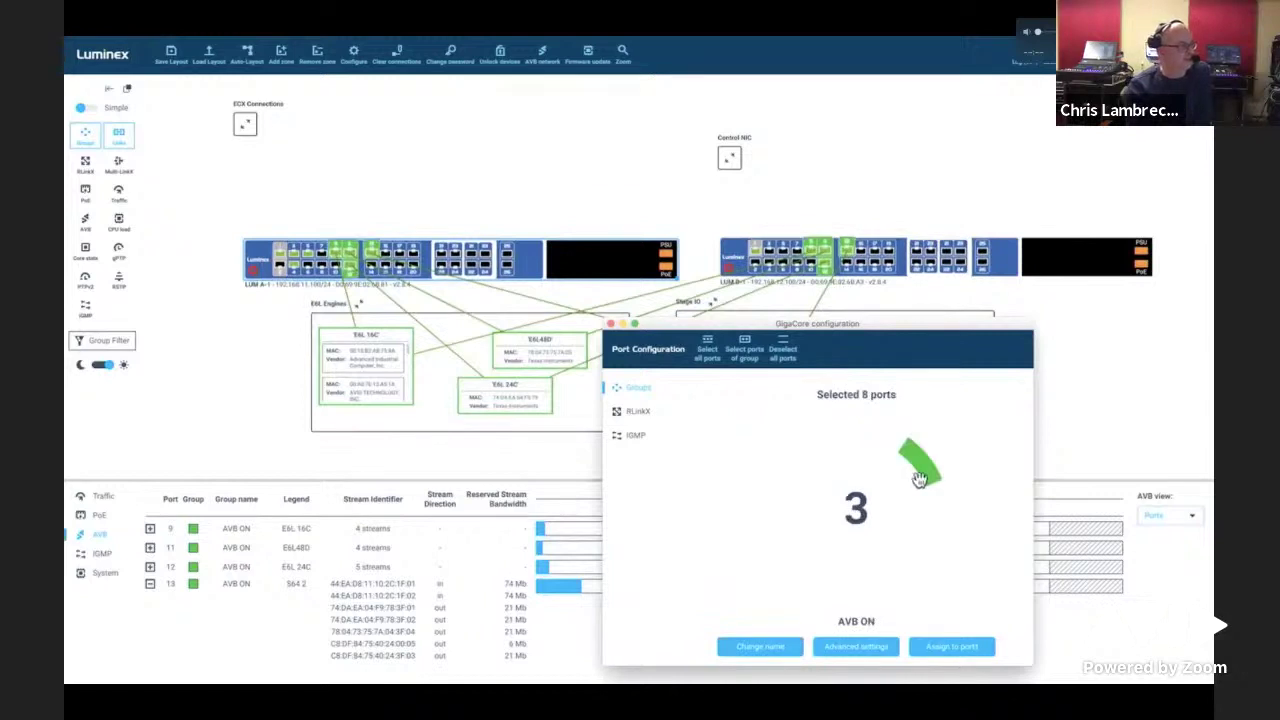
{"action": "left_click", "coordinate": [378, 268]}
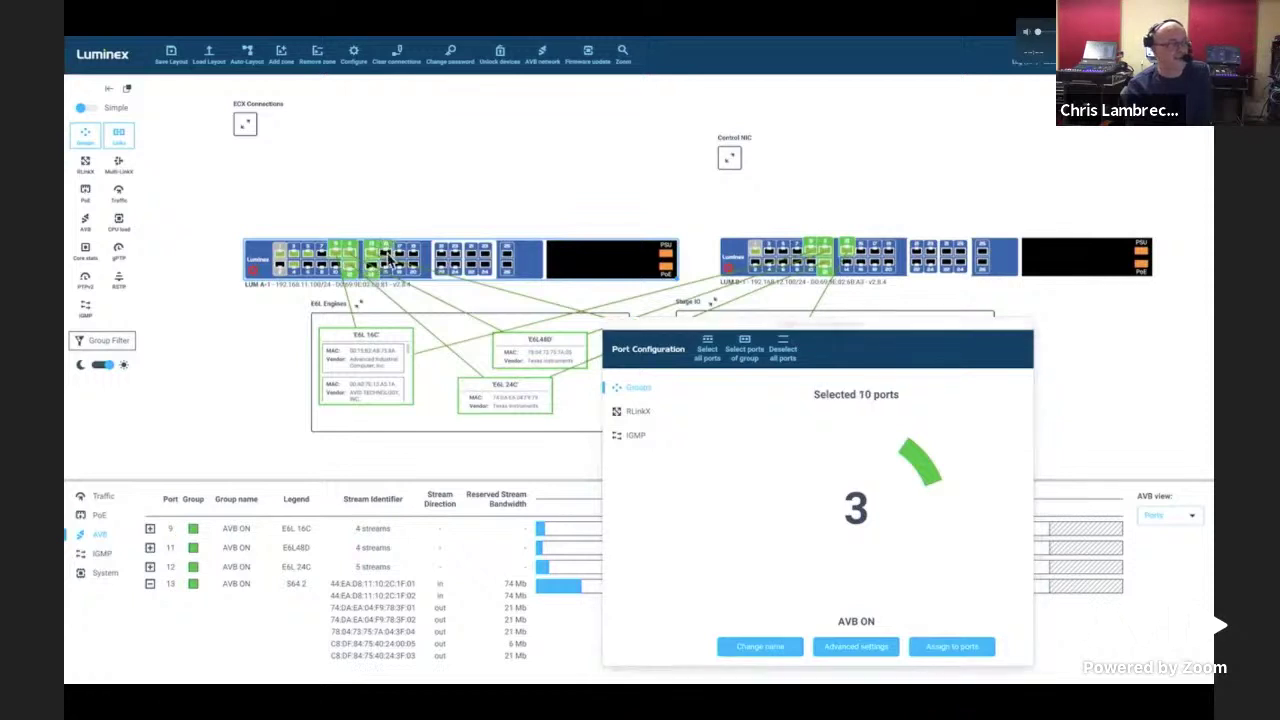
{"action": "left_click", "coordinate": [850, 265]}
{"action": "left_click", "coordinate": [858, 262]}
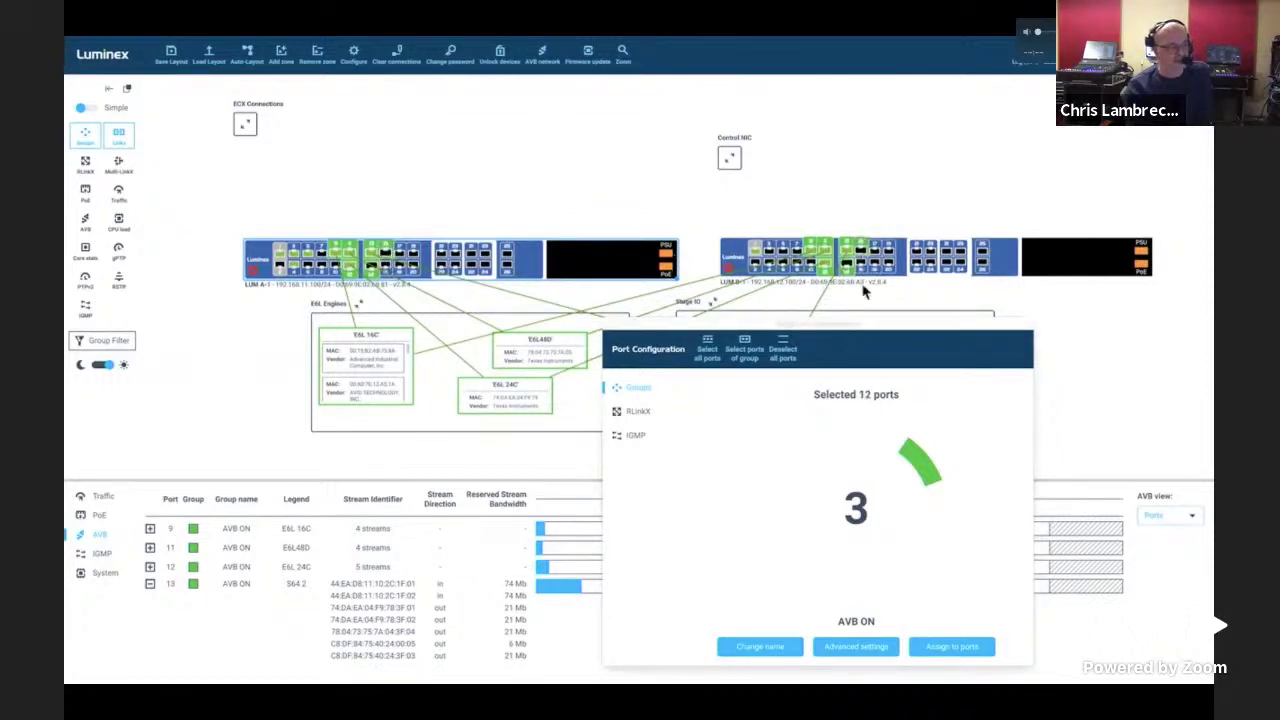
{"action": "left_click", "coordinate": [953, 646]}
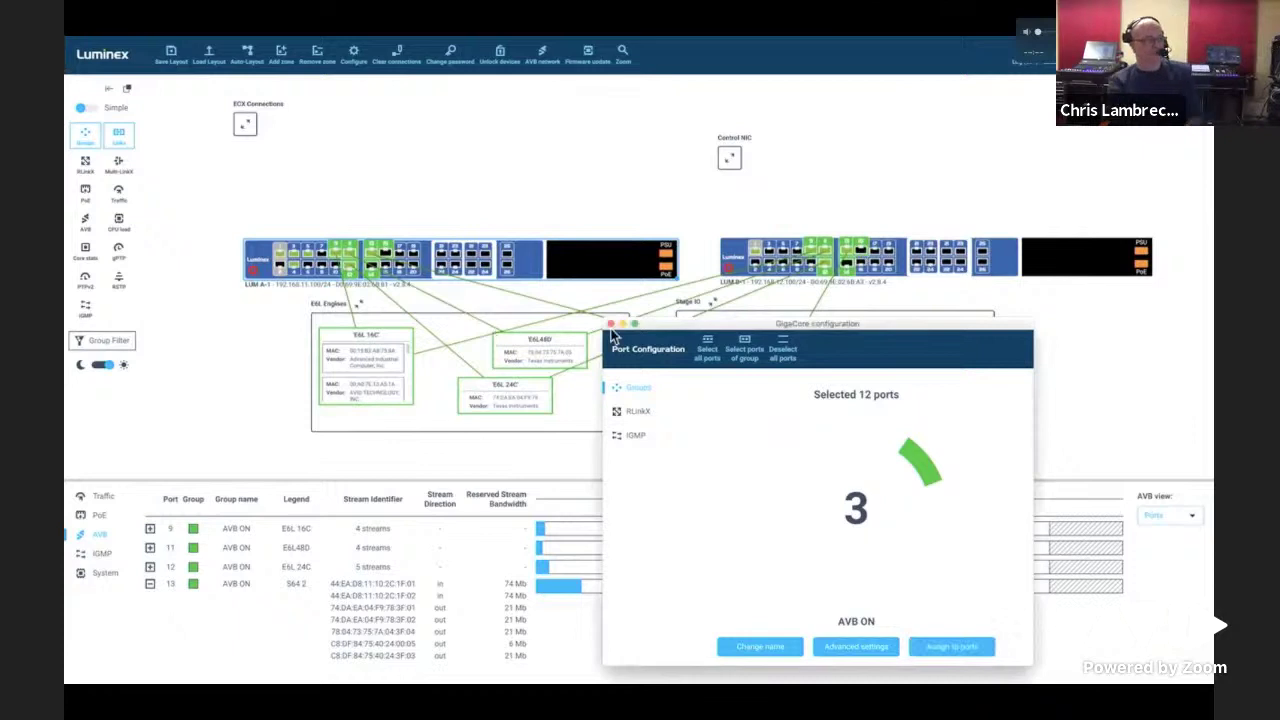
{"action": "left_click", "coordinate": [611, 325]}
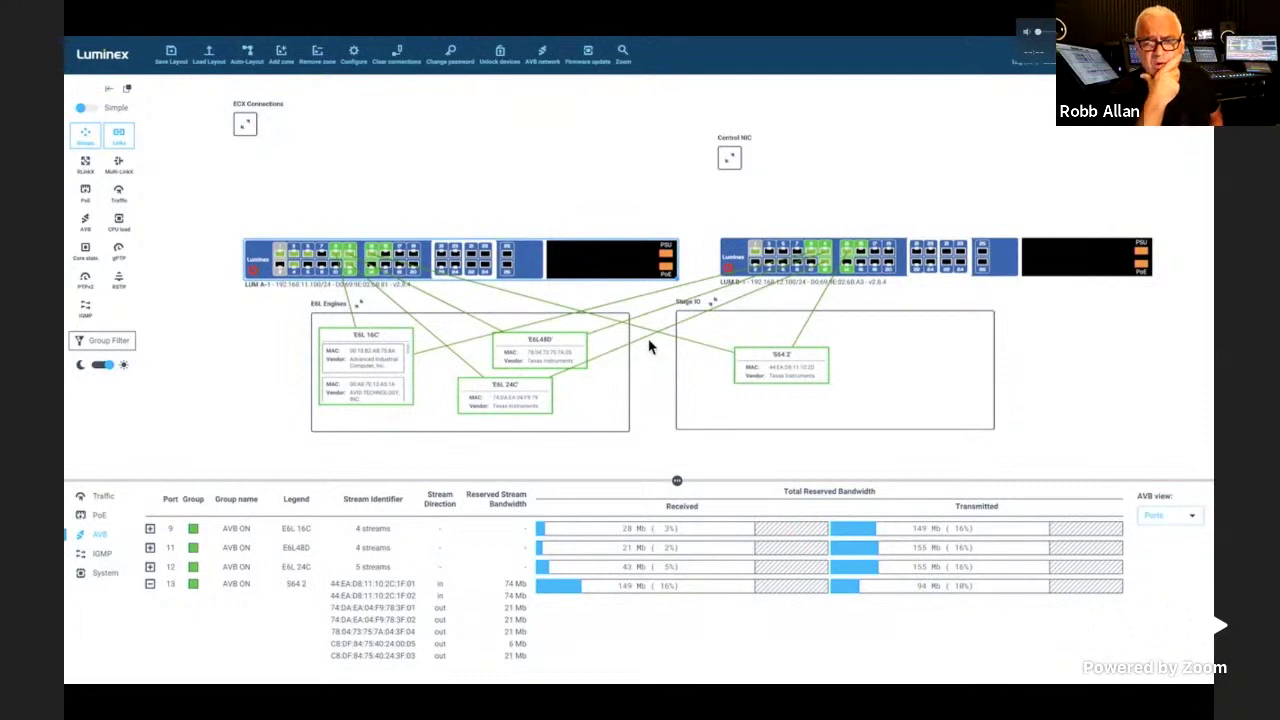
{"action": "left_click", "coordinate": [352, 58]}
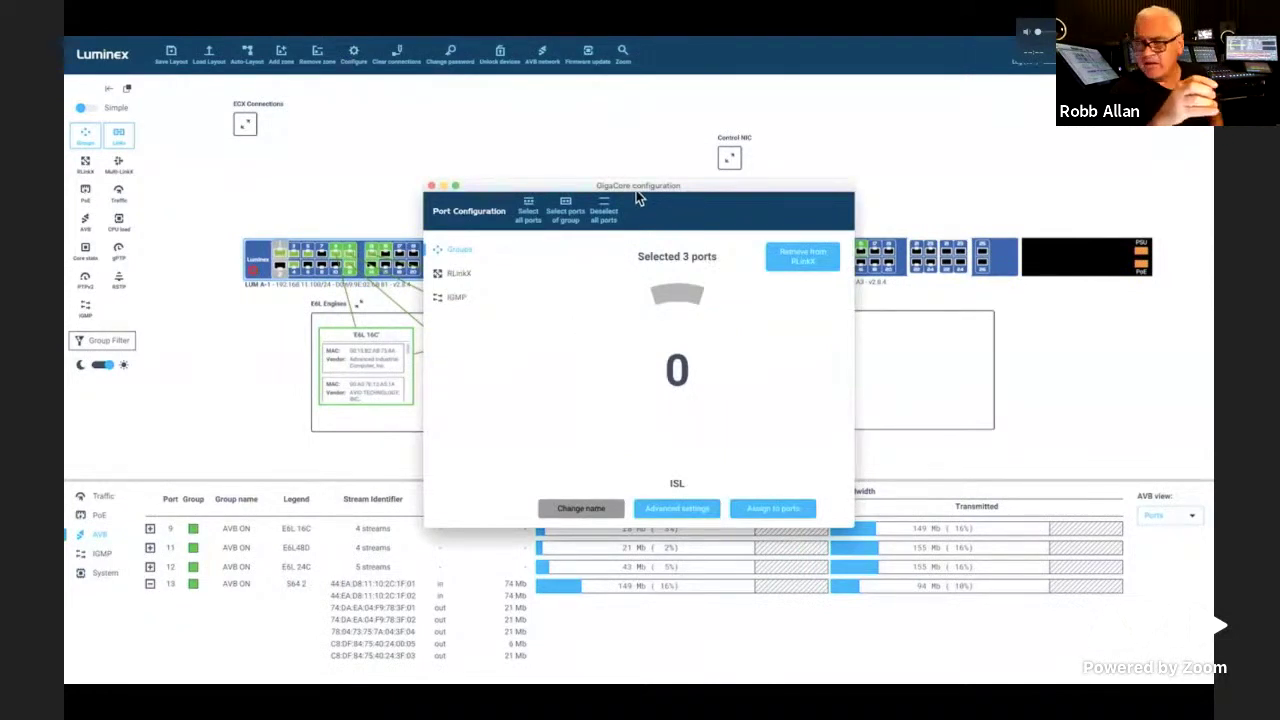
{"action": "left_click_drag", "start_coordinate": [636, 190], "coordinate": [793, 317]}
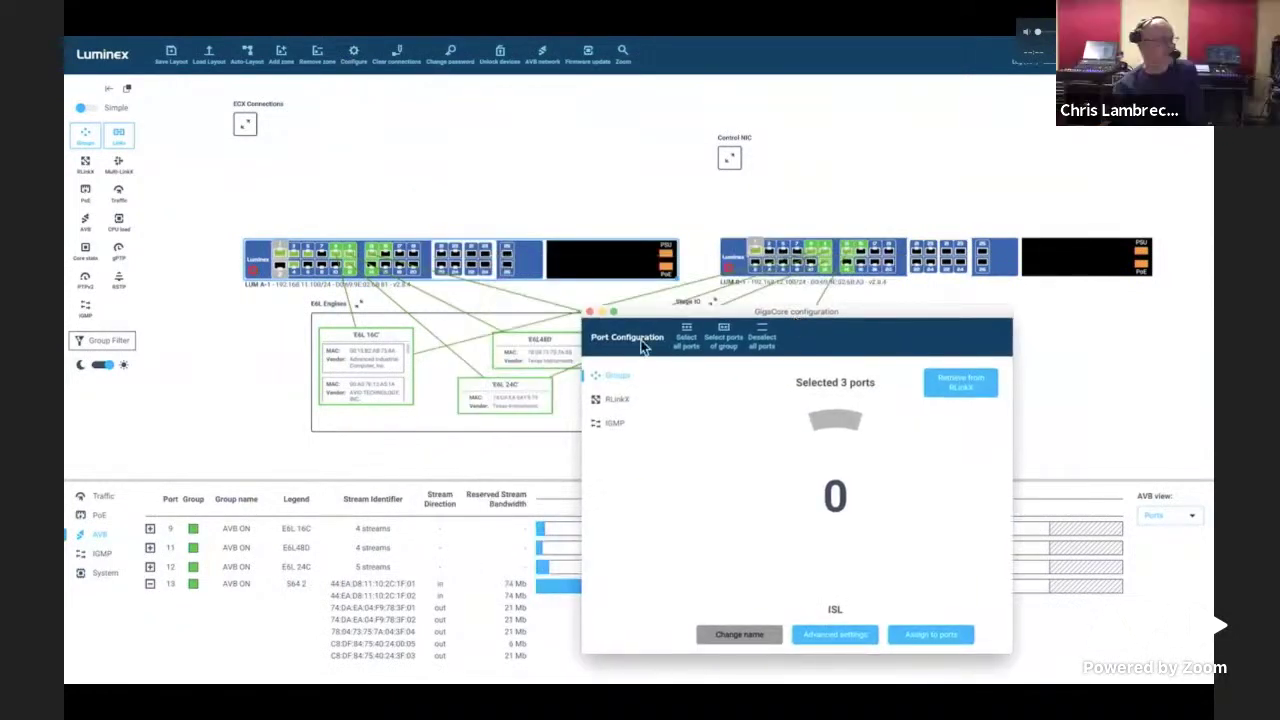
{"action": "left_click", "coordinate": [590, 312]}
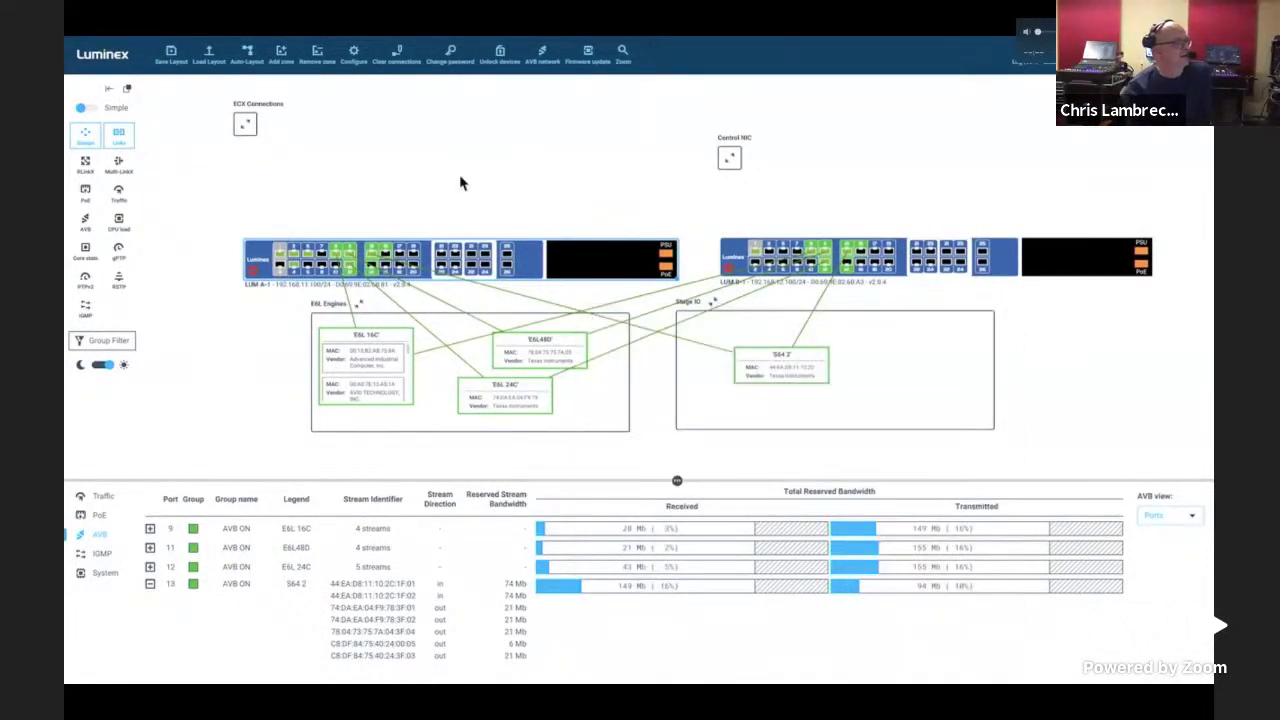
Expand the ECX Connections zone, and assign the last two ports in the second switch's second port block to group 4 (DANTE).
{"action": "left_click", "coordinate": [246, 126]}
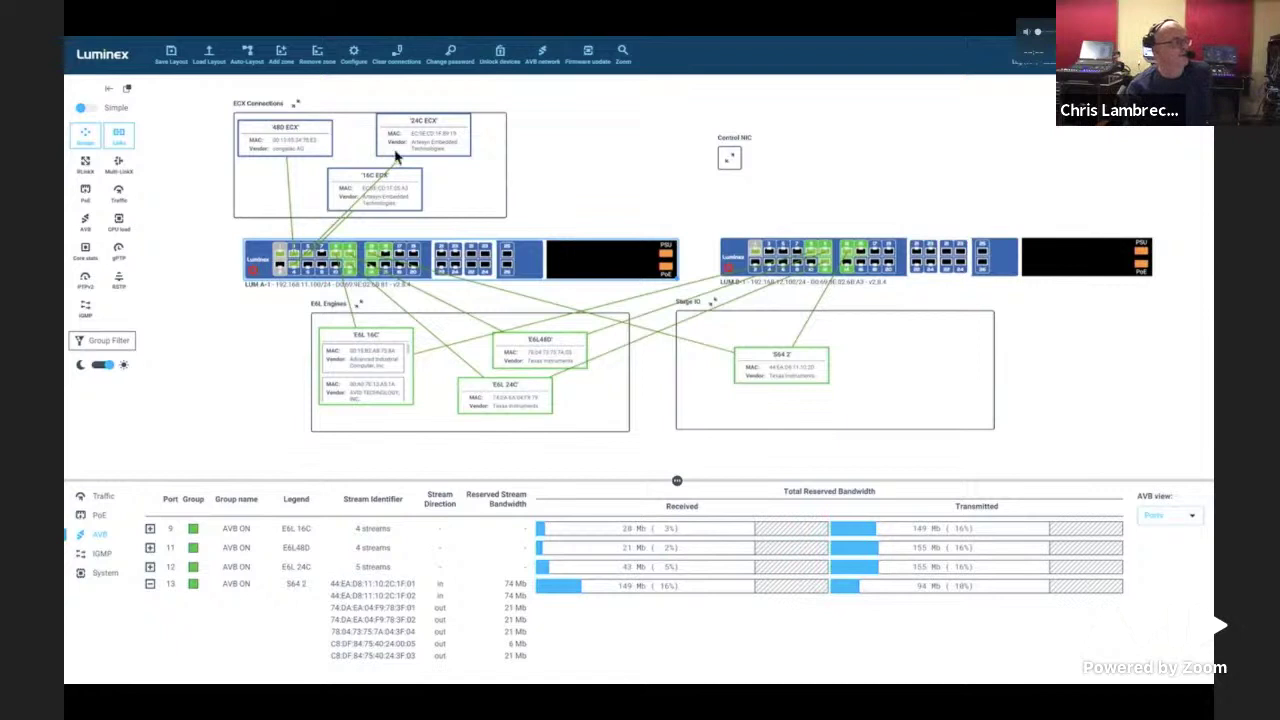
{"action": "mouse_move", "coordinate": [366, 42]}
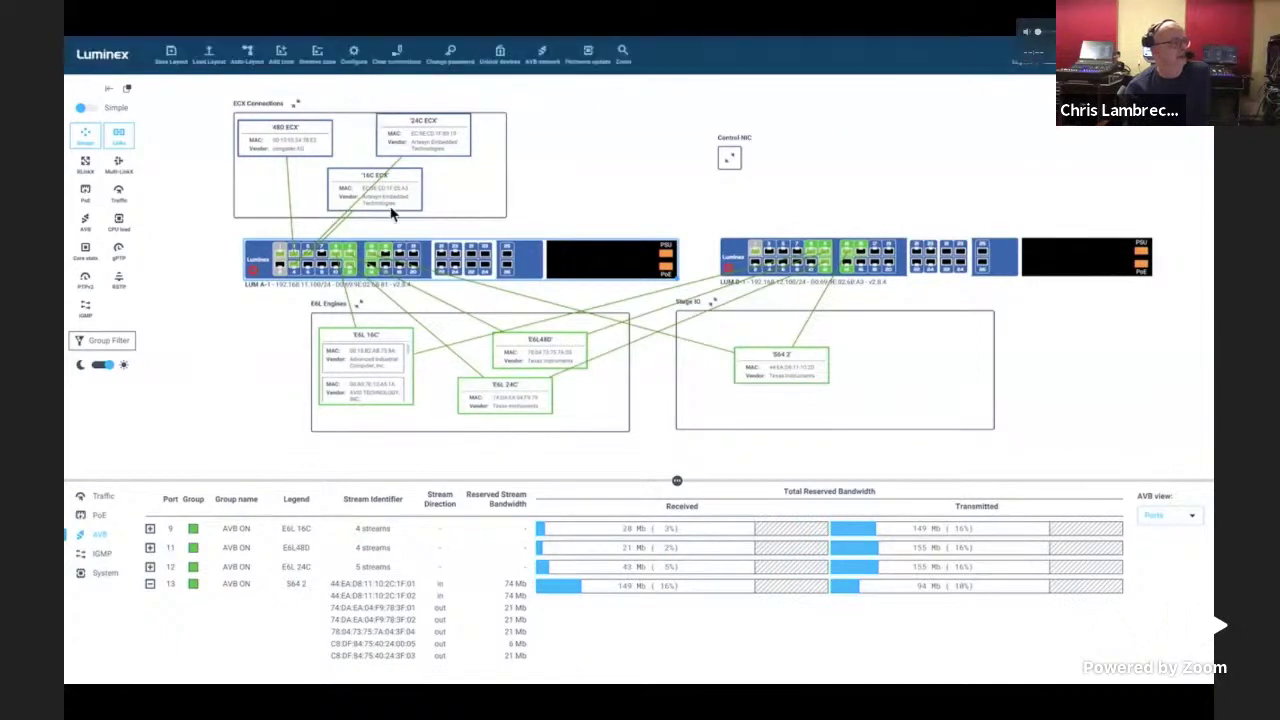
{"action": "left_click", "coordinate": [353, 52]}
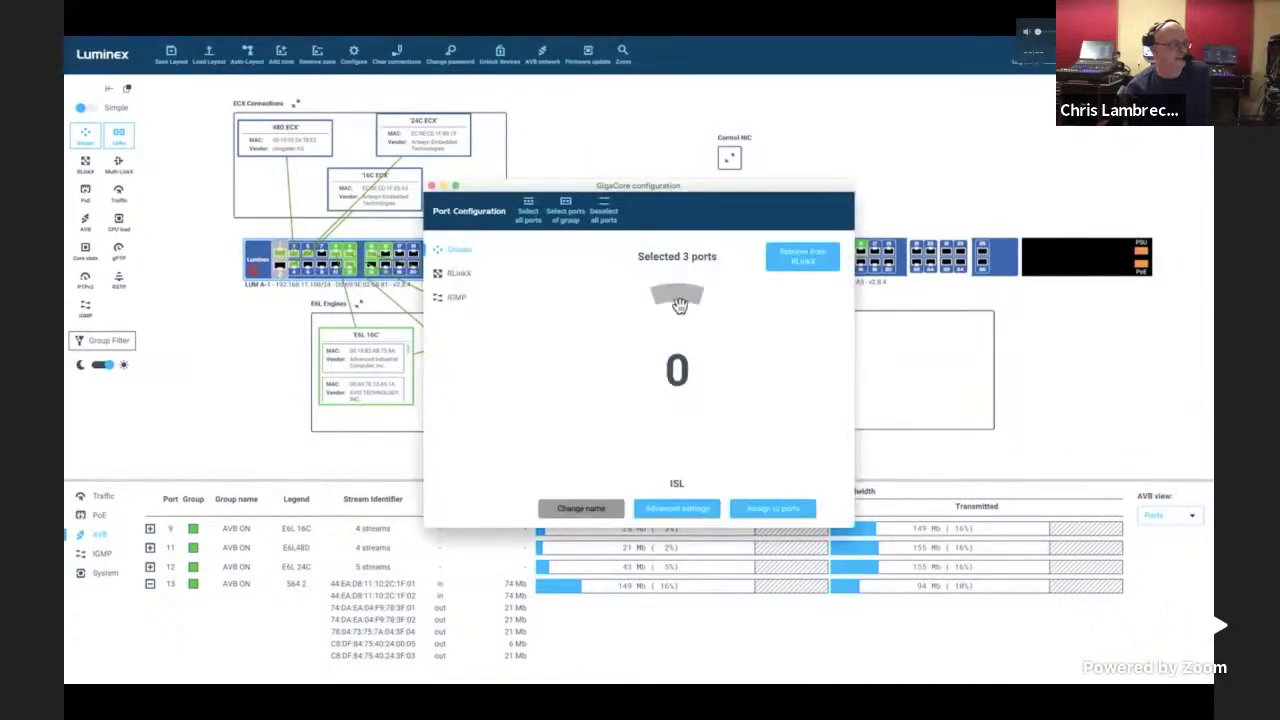
{"action": "left_click_drag", "start_coordinate": [680, 300], "coordinate": [737, 354]}
{"action": "left_click_drag", "start_coordinate": [679, 188], "coordinate": [686, 308]}
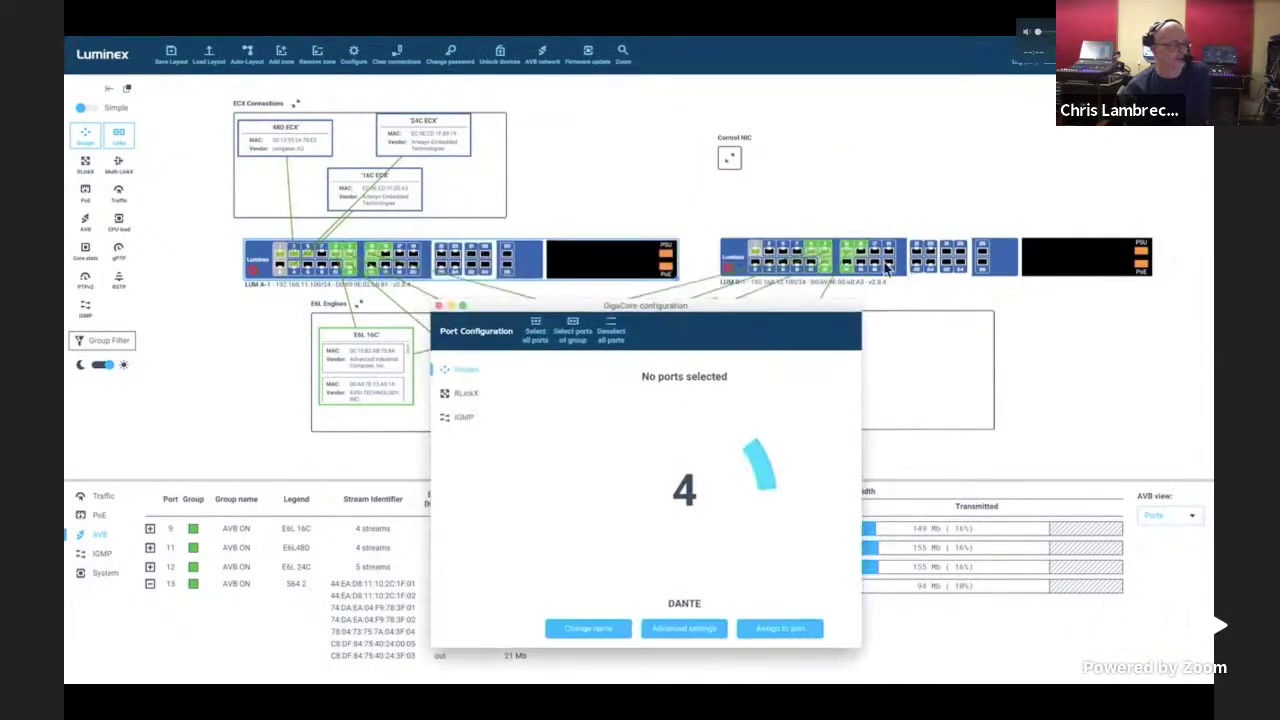
{"action": "left_click", "coordinate": [888, 265]}
{"action": "left_click", "coordinate": [888, 245]}
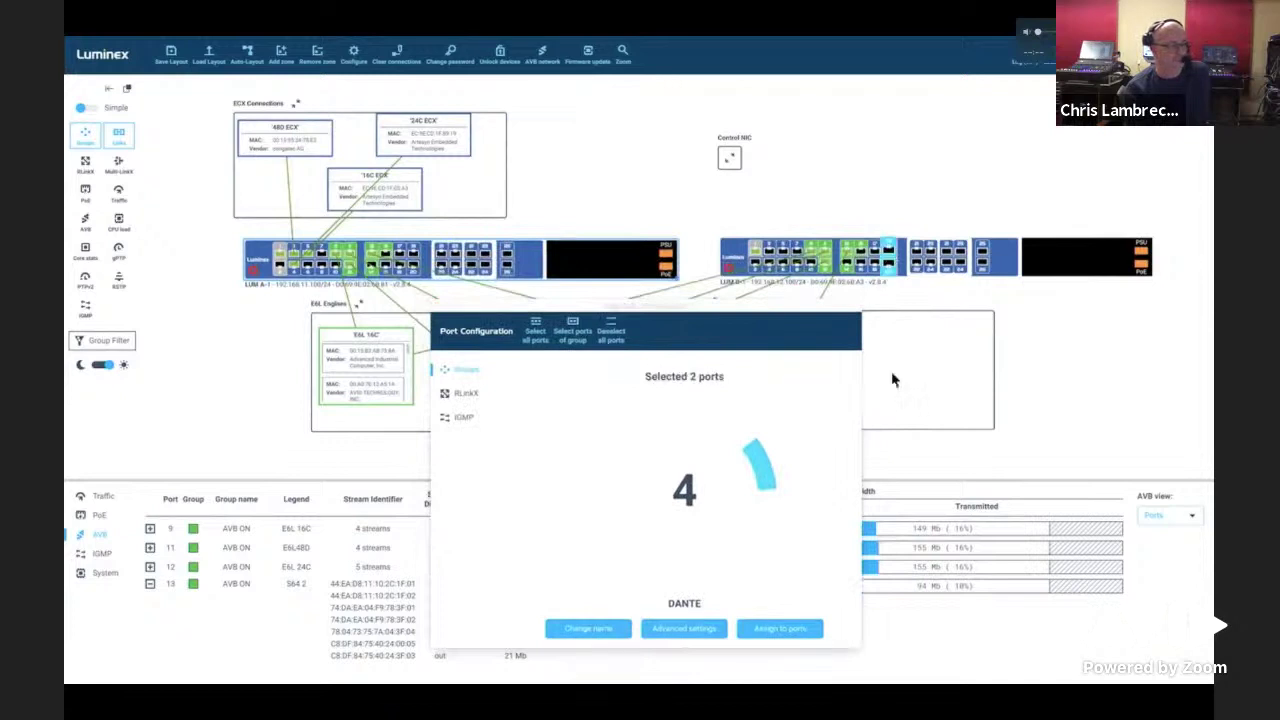
{"action": "left_click", "coordinate": [798, 632]}
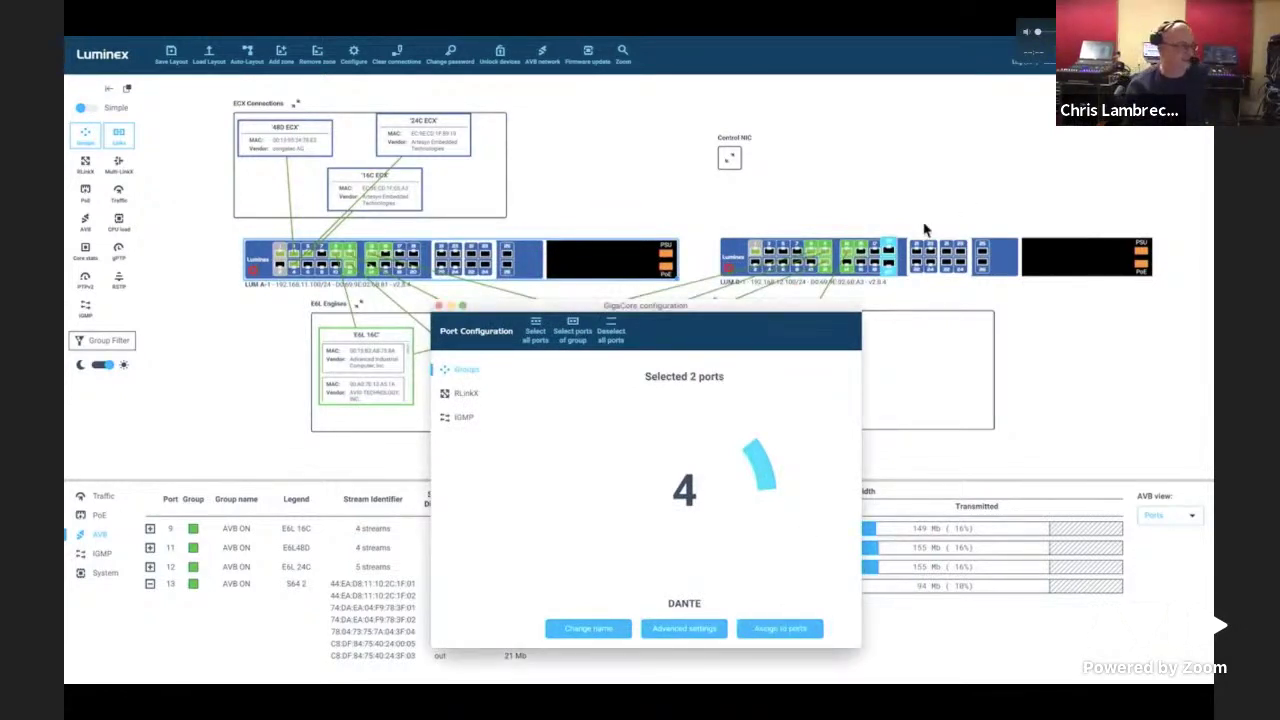
Assign the upper last port of the LUM A-1 switch's second port block to group 5 (INTERNET).
{"action": "left_click", "coordinate": [775, 490]}
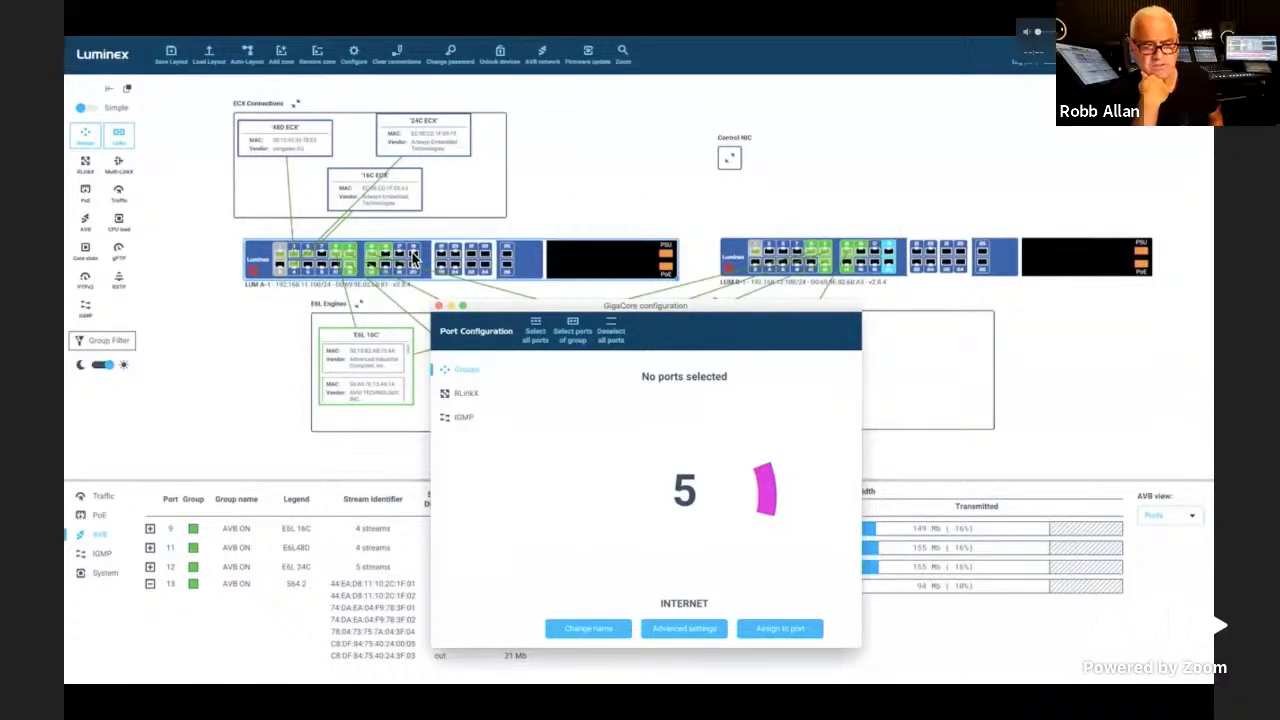
{"action": "left_click", "coordinate": [412, 254]}
{"action": "left_click", "coordinate": [775, 630]}
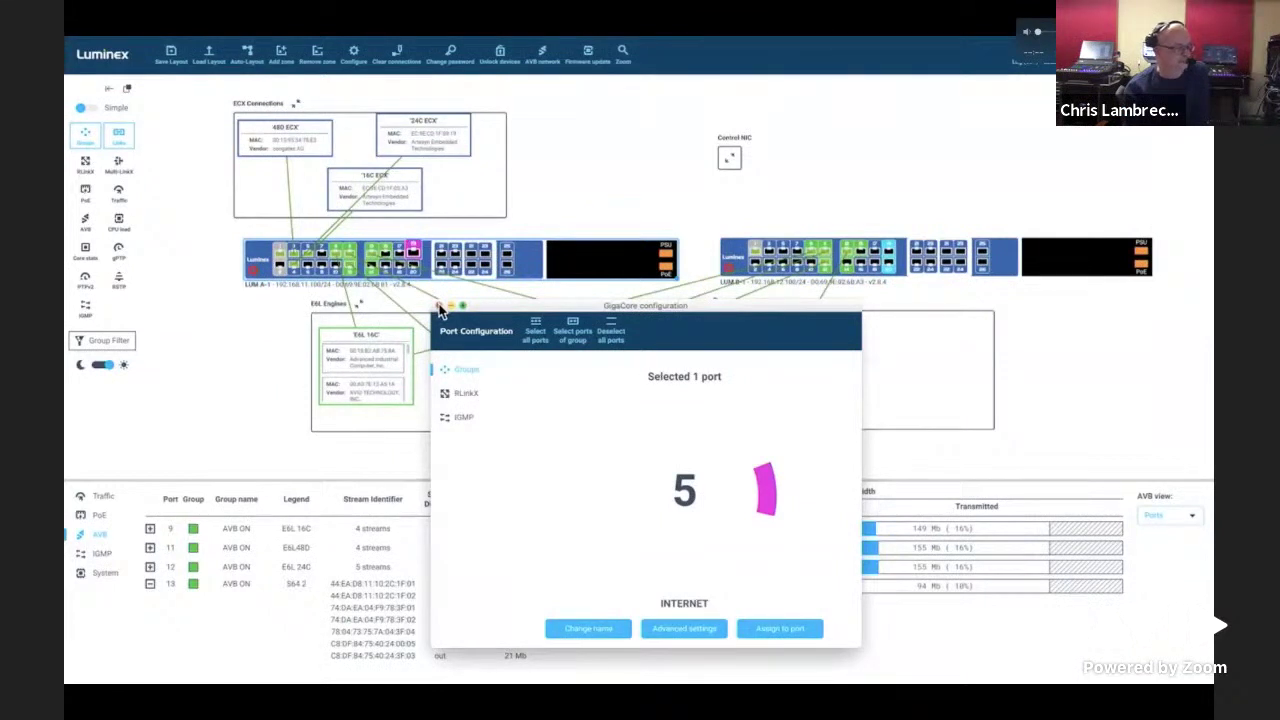
{"action": "left_click", "coordinate": [440, 307]}
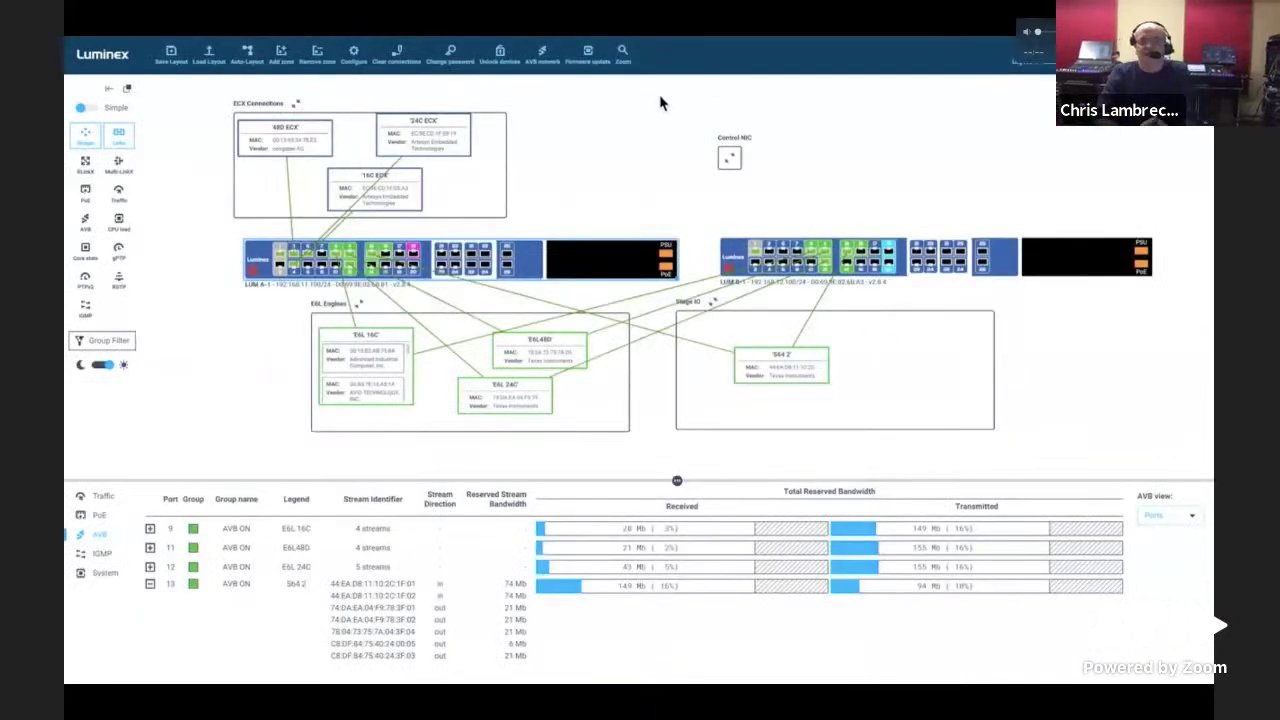